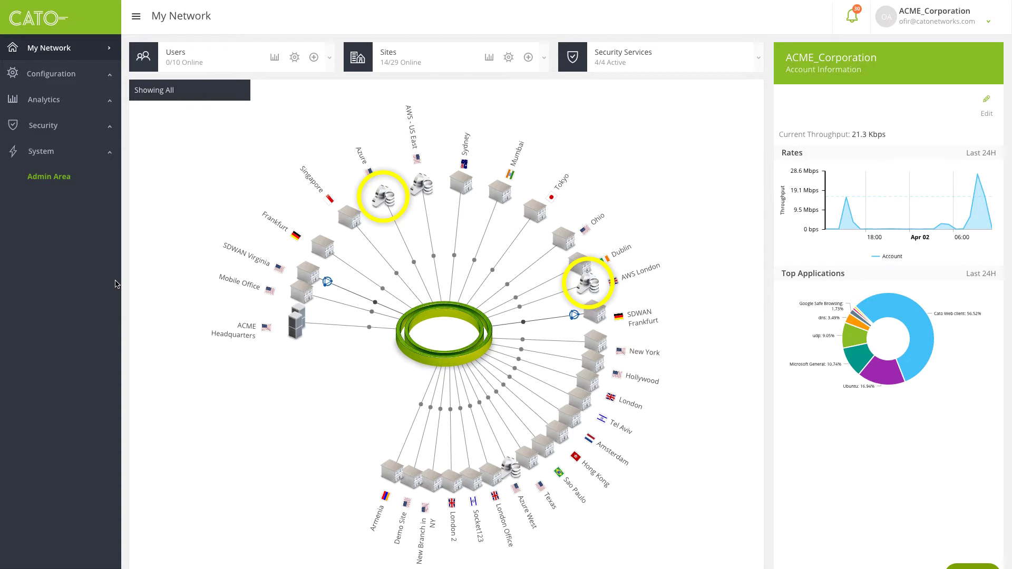
Add a new WAN Firewall allow rule described 'Access to cloud DC'
{"action": "left_click", "coordinate": [63, 128]}
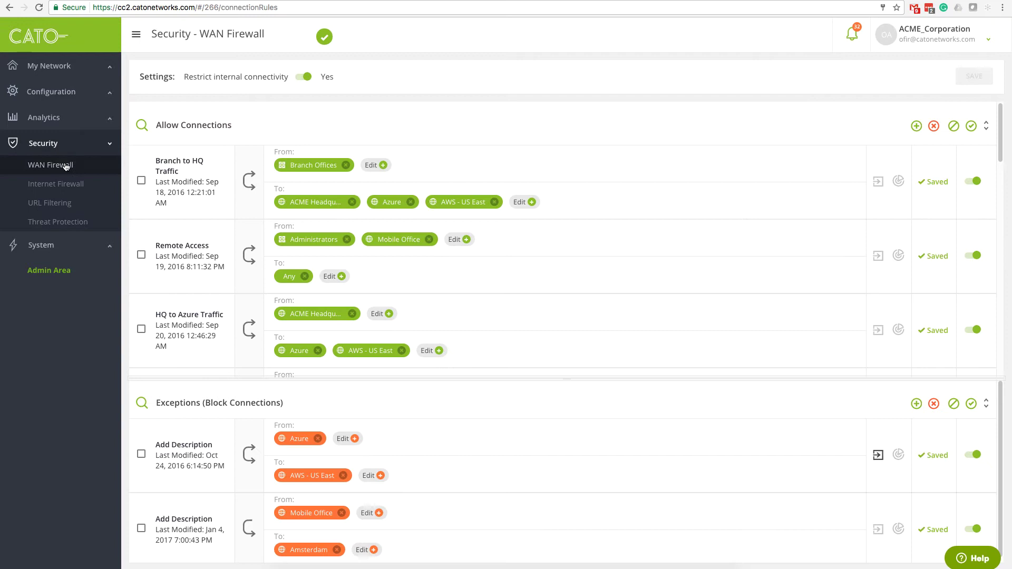
{"action": "left_click", "coordinate": [917, 127]}
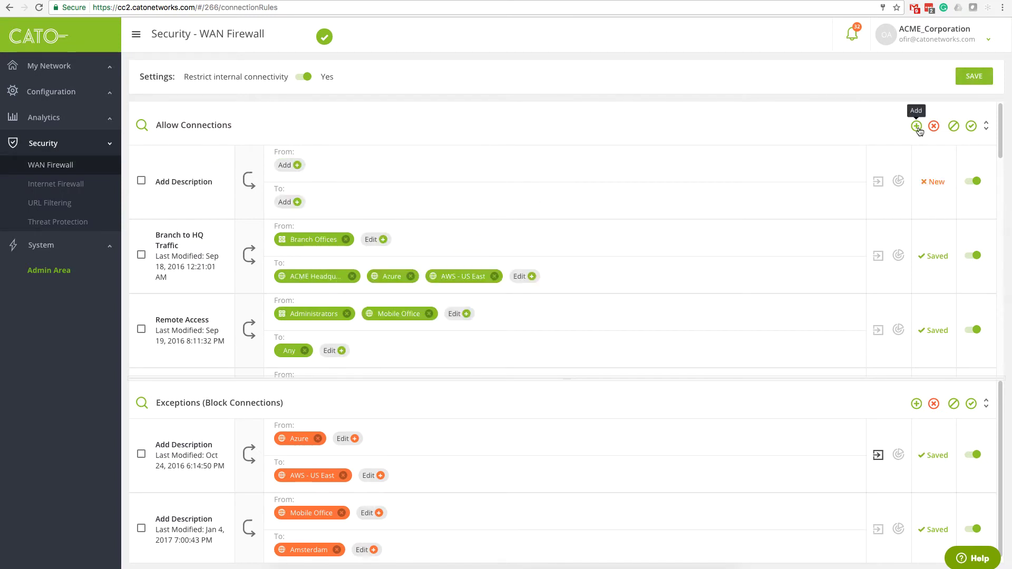
{"action": "left_click", "coordinate": [180, 182]}
{"action": "type", "text": "Access to"}
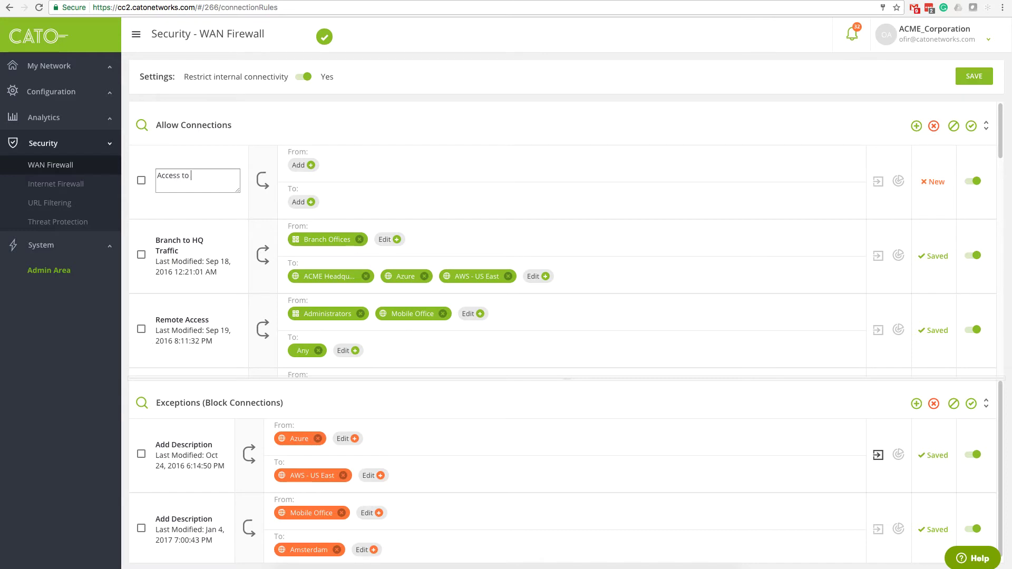
{"action": "type", "text": " cloud DC"}
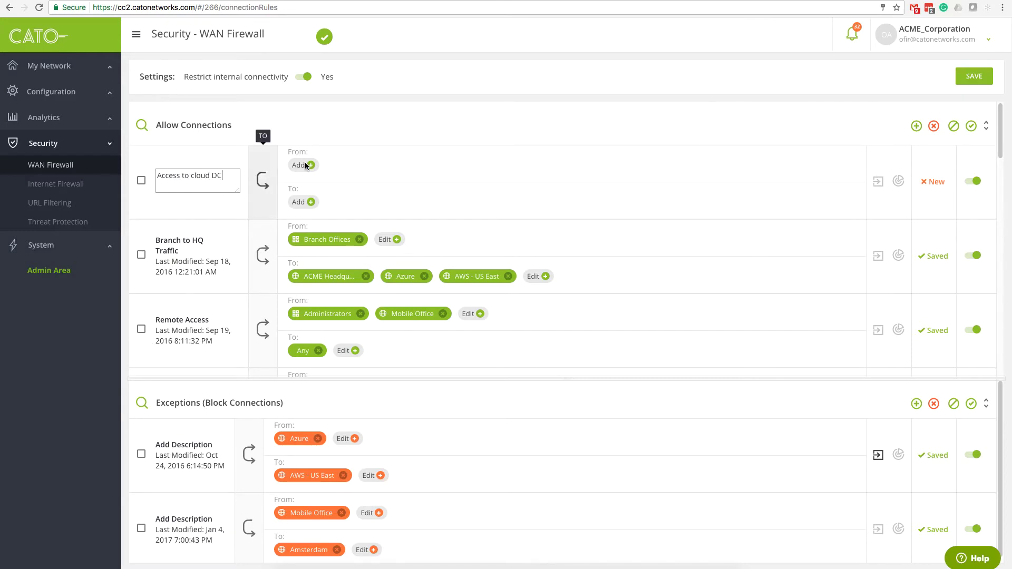
Set the rule's source to the VPN user Road Runner
{"action": "left_click", "coordinate": [310, 165]}
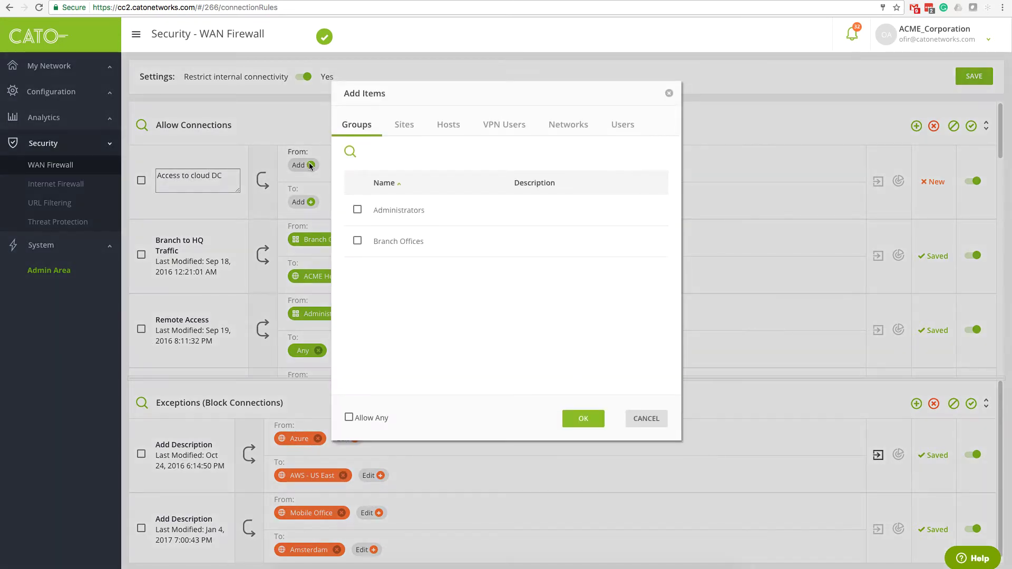
{"action": "left_click", "coordinate": [499, 125]}
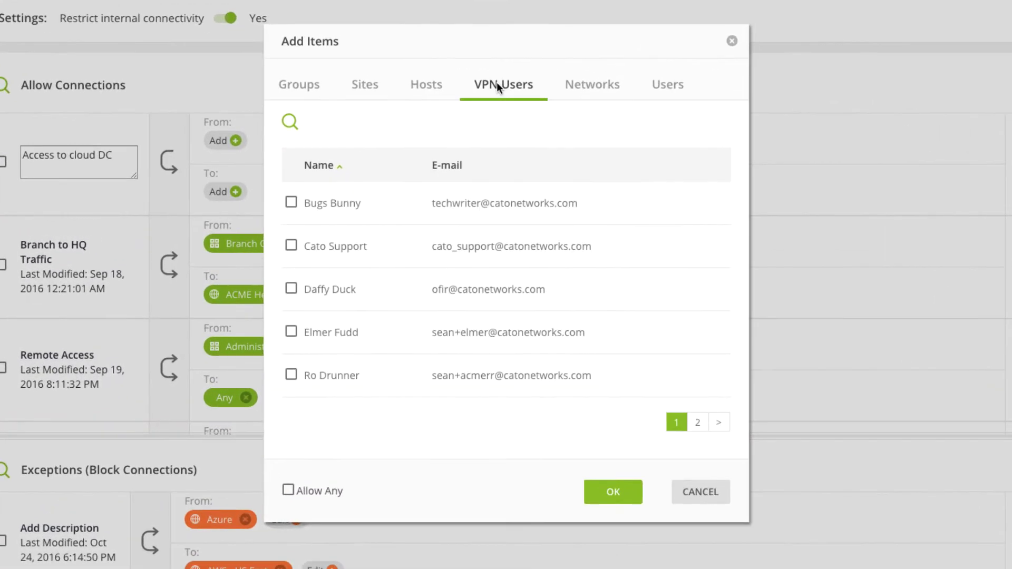
{"action": "left_click", "coordinate": [697, 423]}
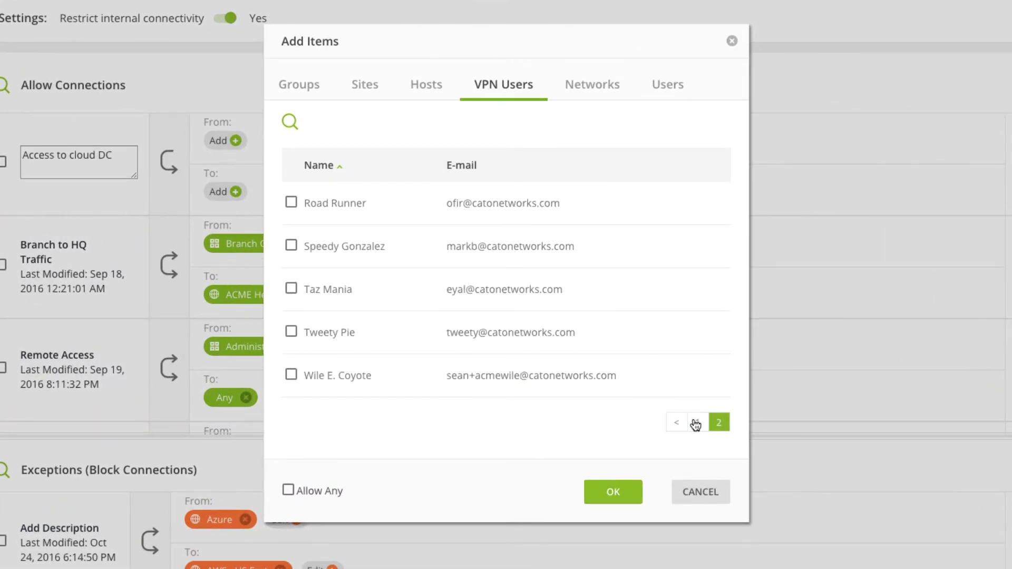
{"action": "left_click", "coordinate": [291, 203]}
{"action": "left_click", "coordinate": [612, 496]}
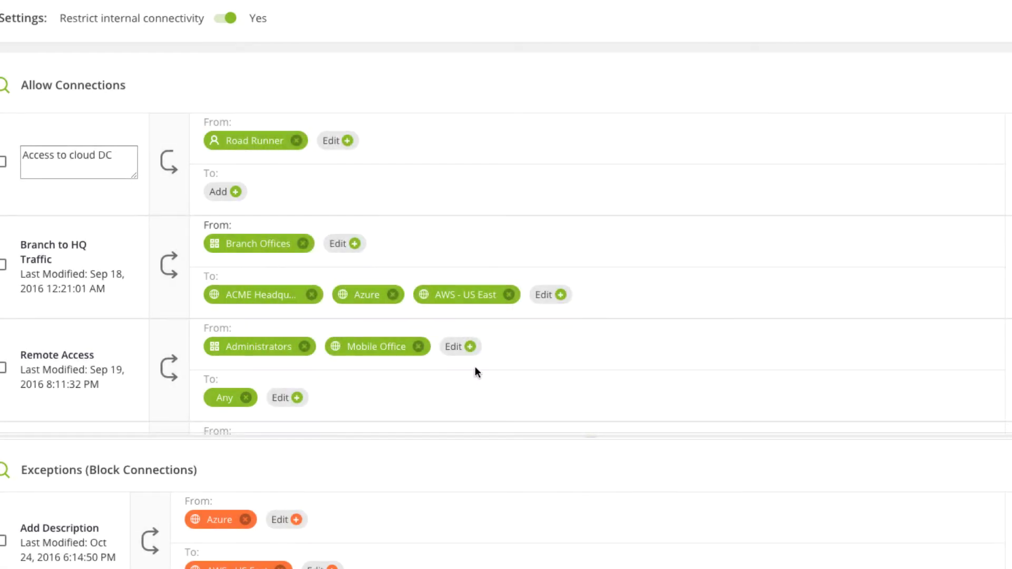
Add the sites AWS London and Azure as the rule's destinations
{"action": "left_click", "coordinate": [236, 193]}
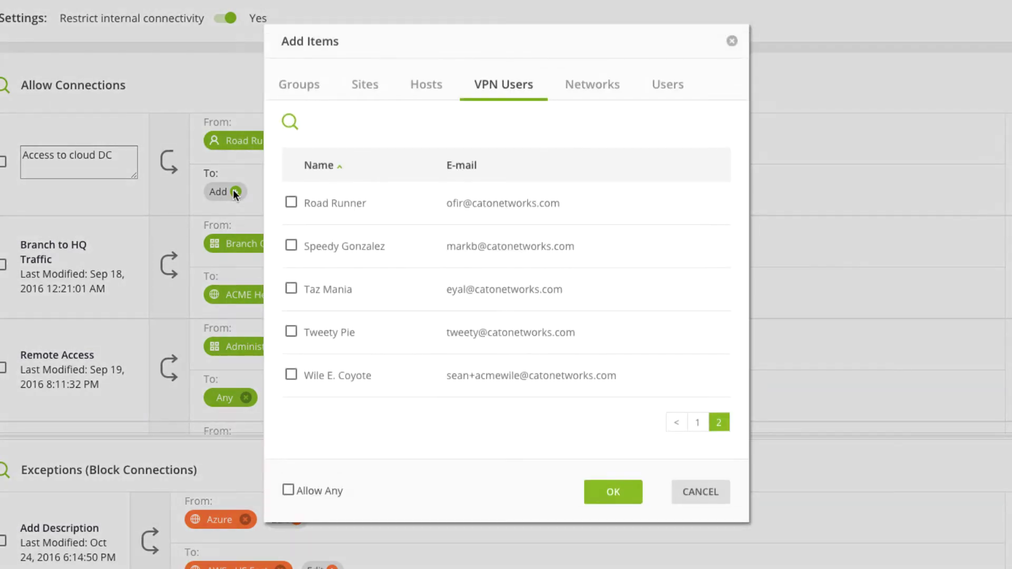
{"action": "left_click", "coordinate": [363, 86]}
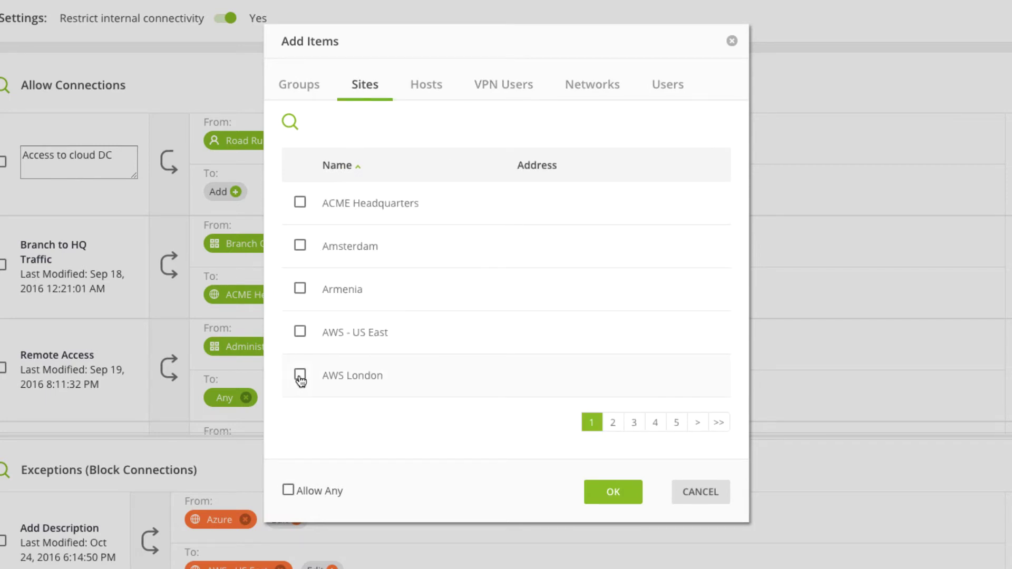
{"action": "left_click", "coordinate": [300, 375]}
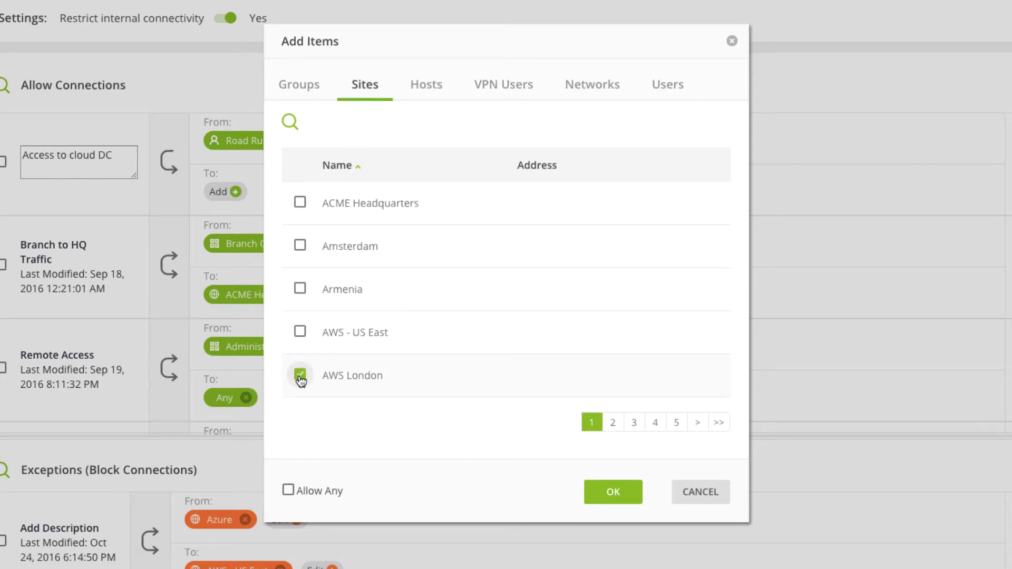
{"action": "left_click", "coordinate": [291, 123]}
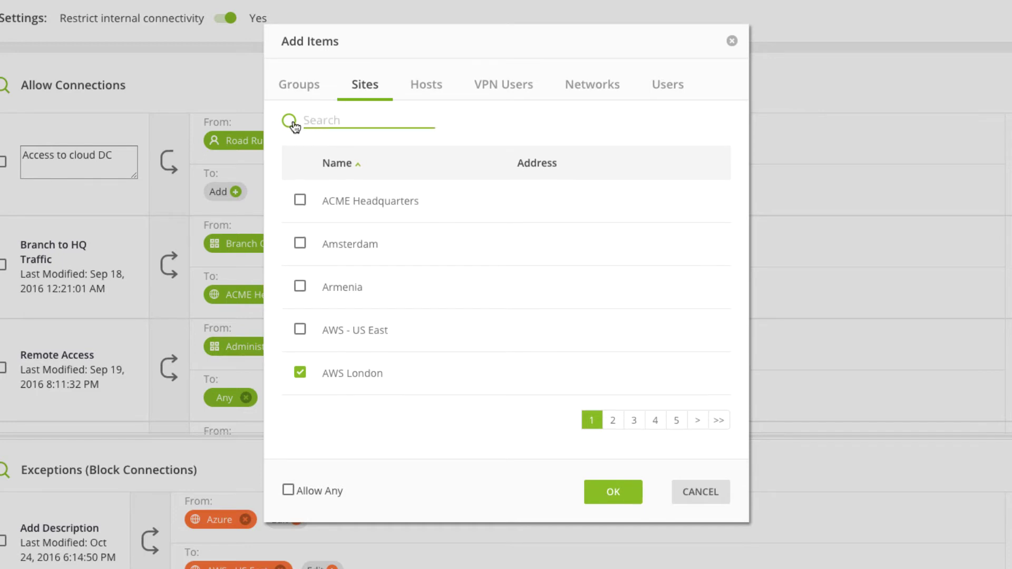
{"action": "type", "text": "Azure"}
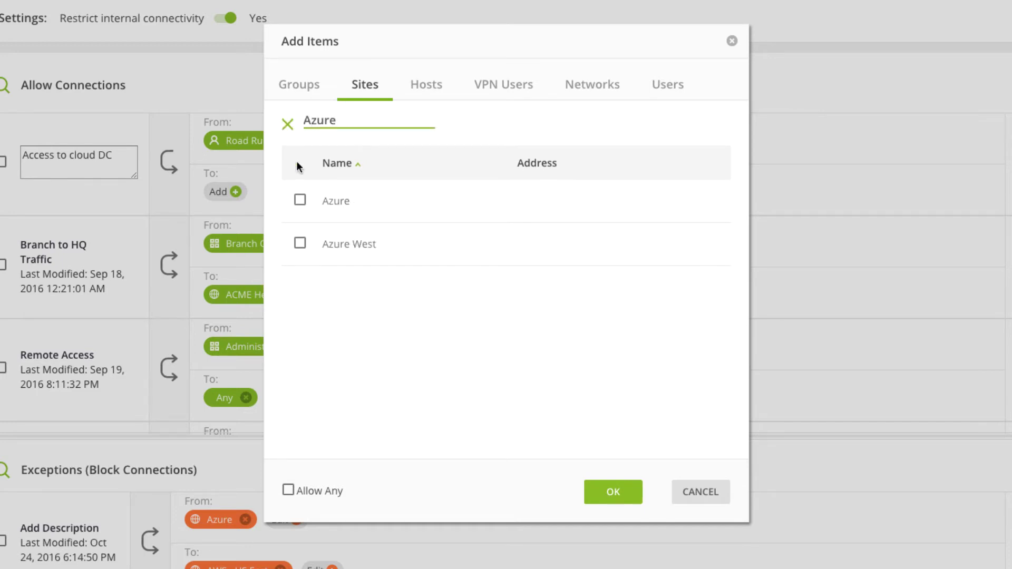
{"action": "left_click", "coordinate": [300, 201]}
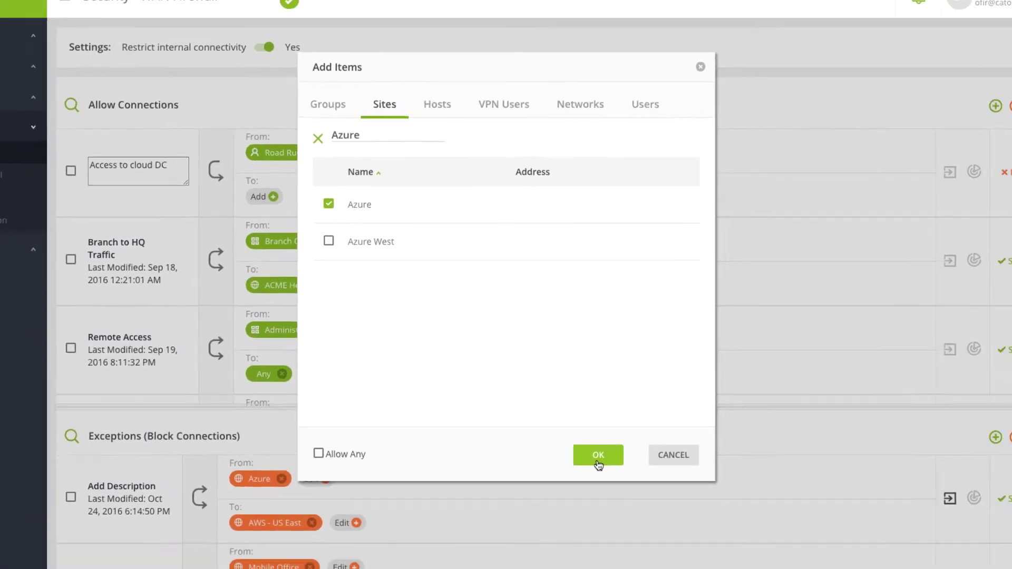
{"action": "left_click", "coordinate": [613, 500]}
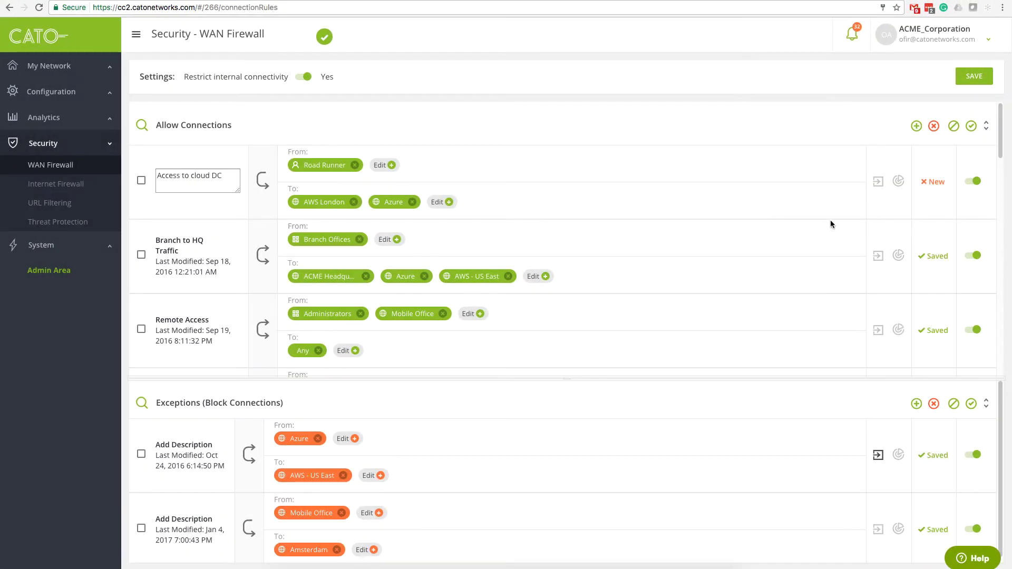
Limit the rule to http service during working hours, then save the firewall rules
{"action": "left_click", "coordinate": [877, 181]}
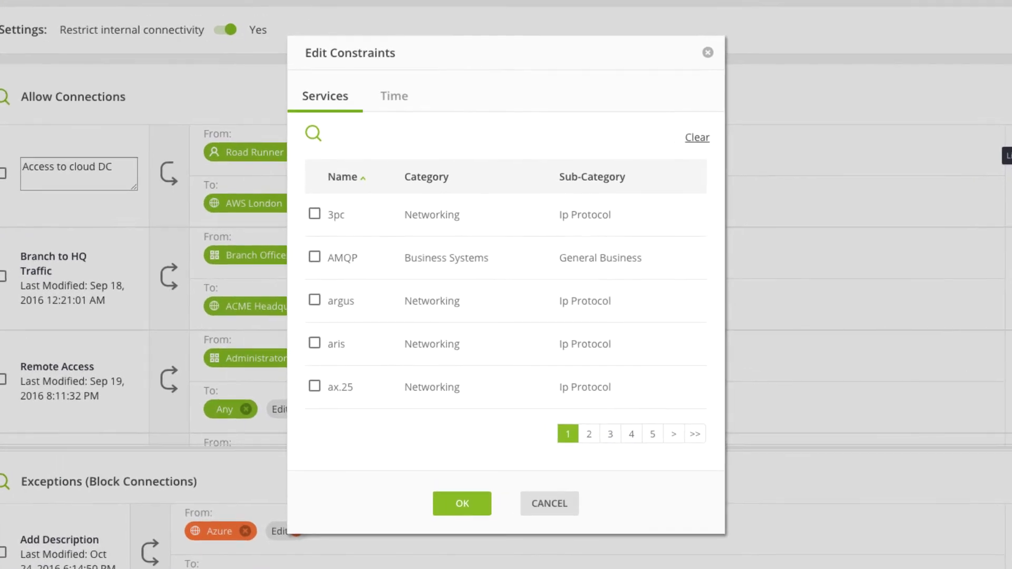
{"action": "left_click", "coordinate": [316, 135]}
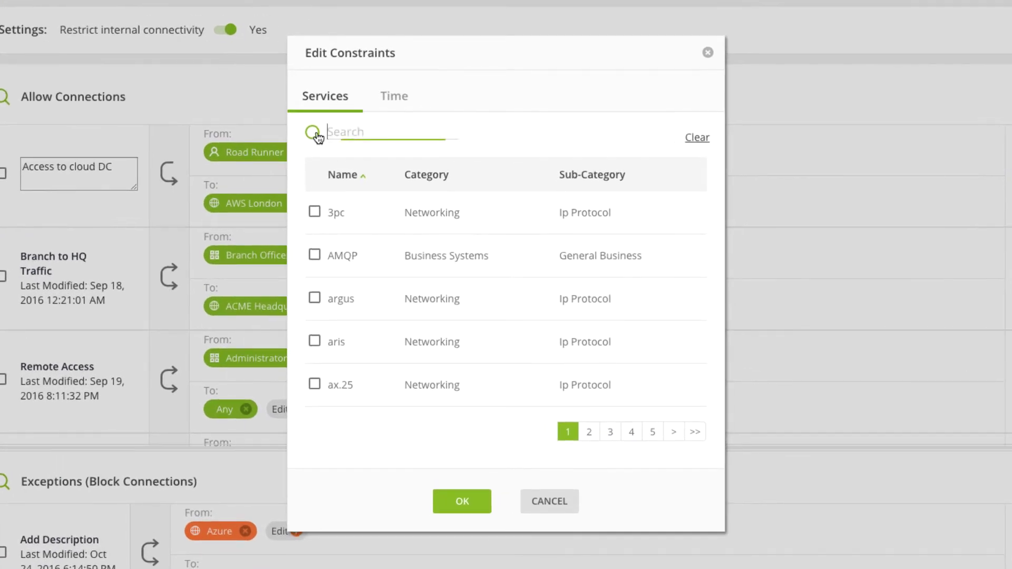
{"action": "type", "text": "HTT"}
{"action": "type", "text": "P"}
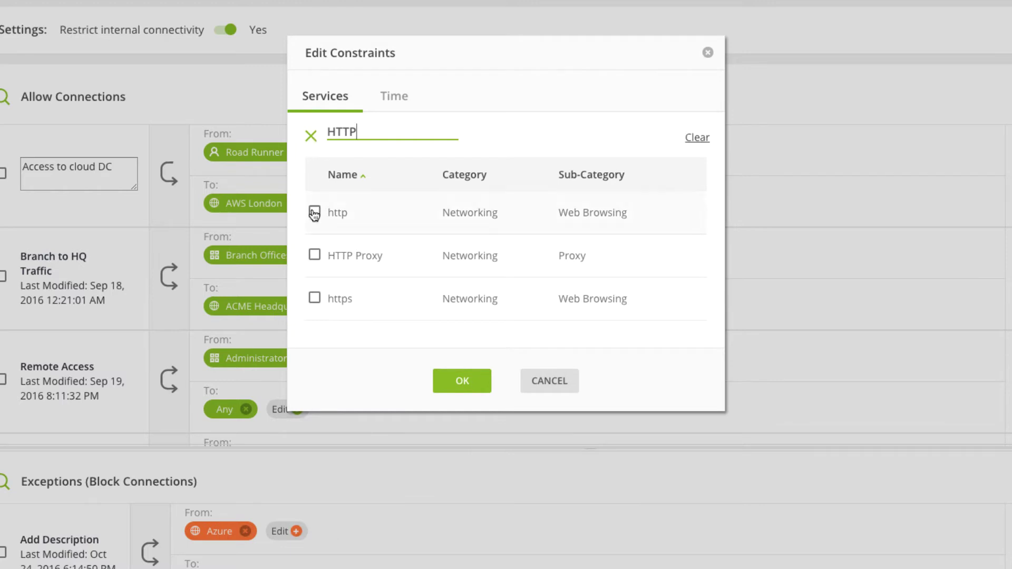
{"action": "left_click", "coordinate": [314, 213]}
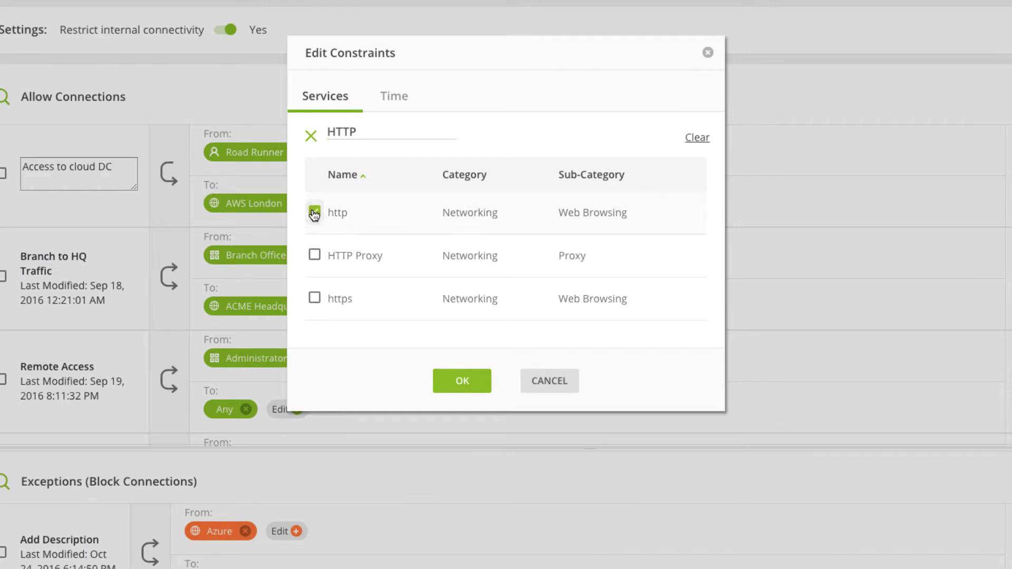
{"action": "left_click", "coordinate": [392, 95]}
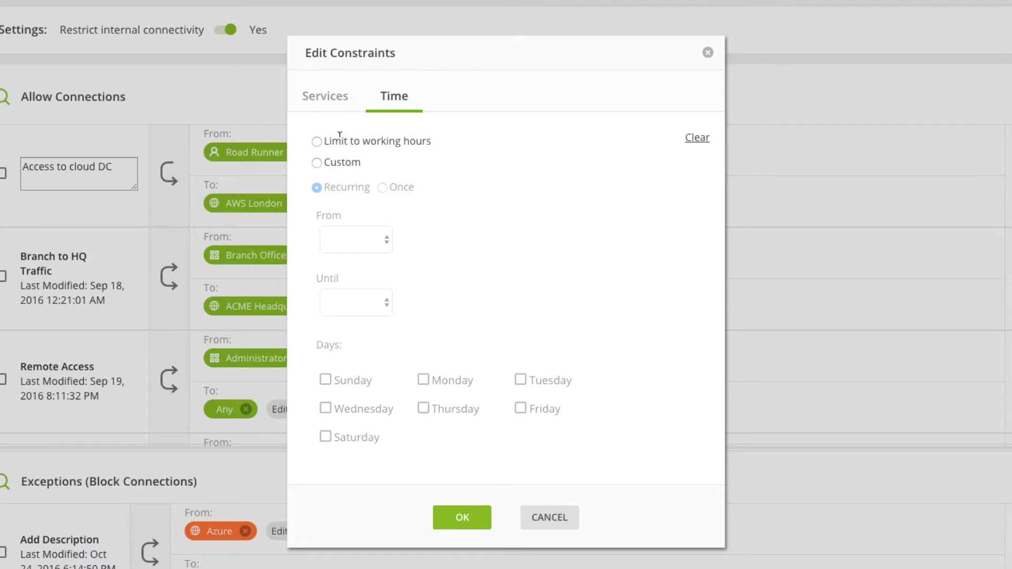
{"action": "left_click", "coordinate": [316, 141]}
{"action": "left_click", "coordinate": [472, 517]}
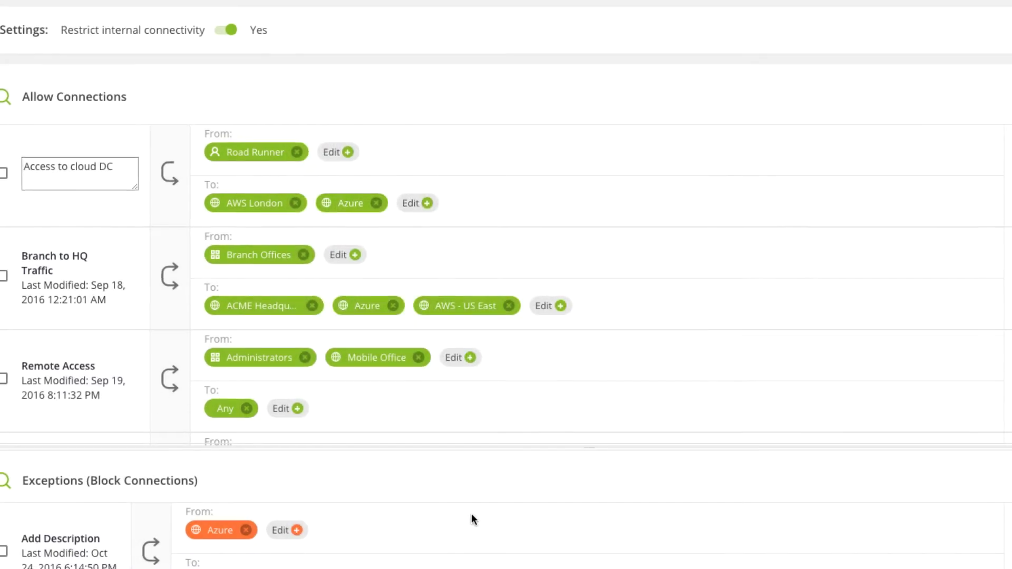
{"action": "left_click", "coordinate": [967, 75]}
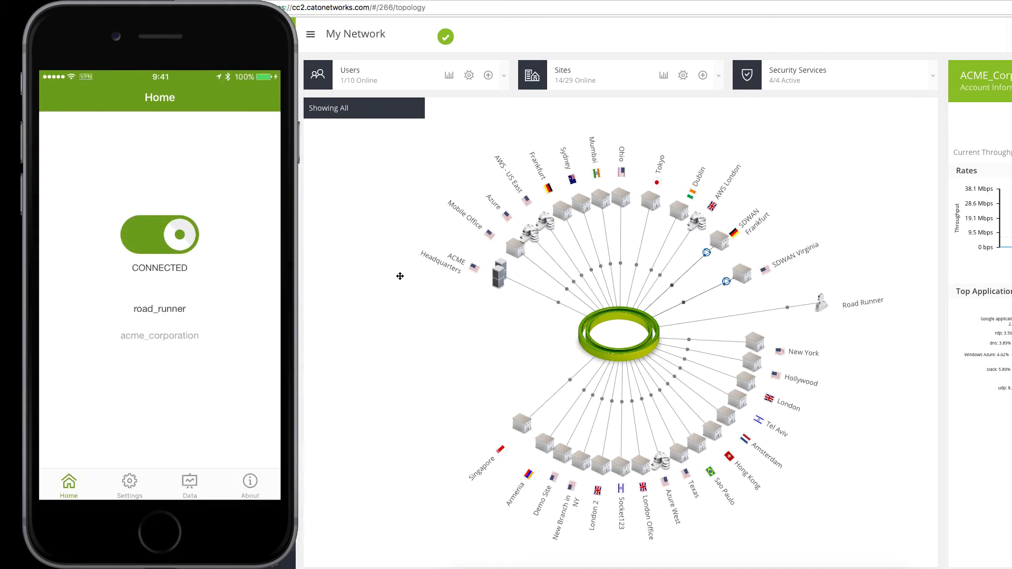
Select the Road Runner node in the topology to show its link, device and traffic details
{"action": "left_click", "coordinate": [821, 305]}
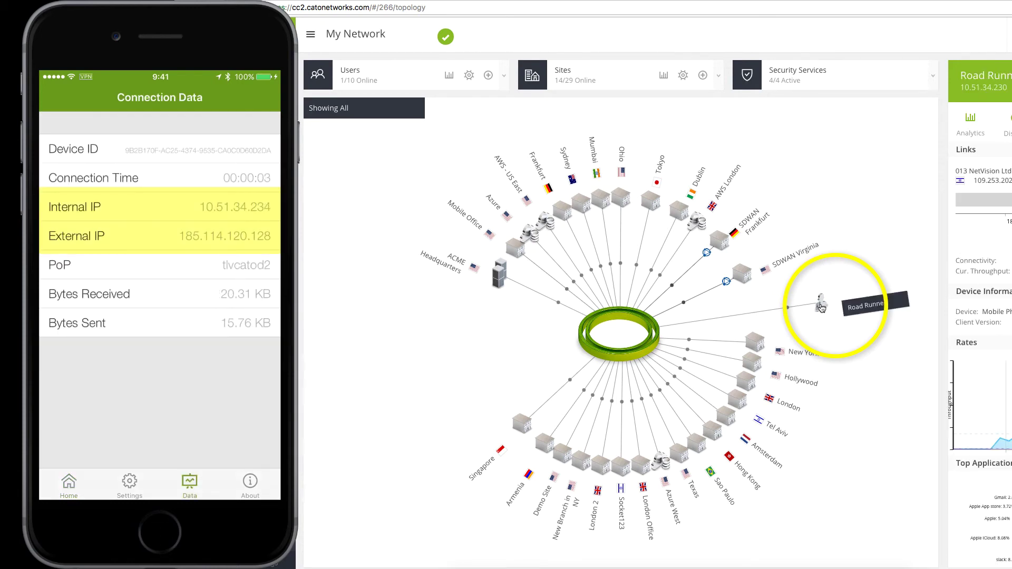